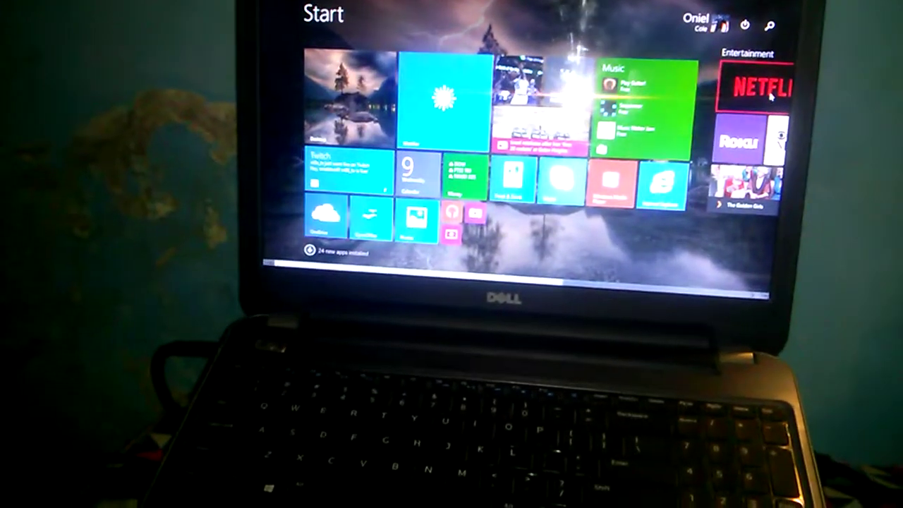
- Launch Netflix from its tile on the laptop's Windows 8 Start screen
left_click(756, 93)
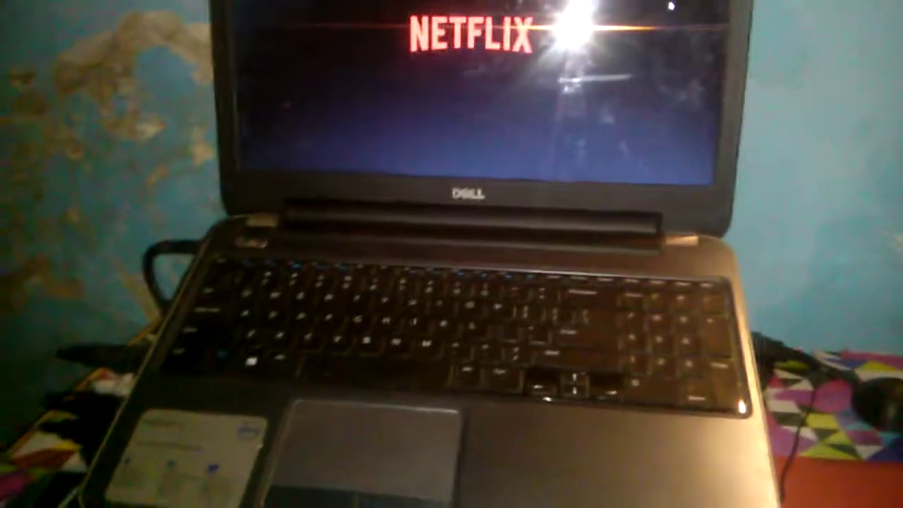